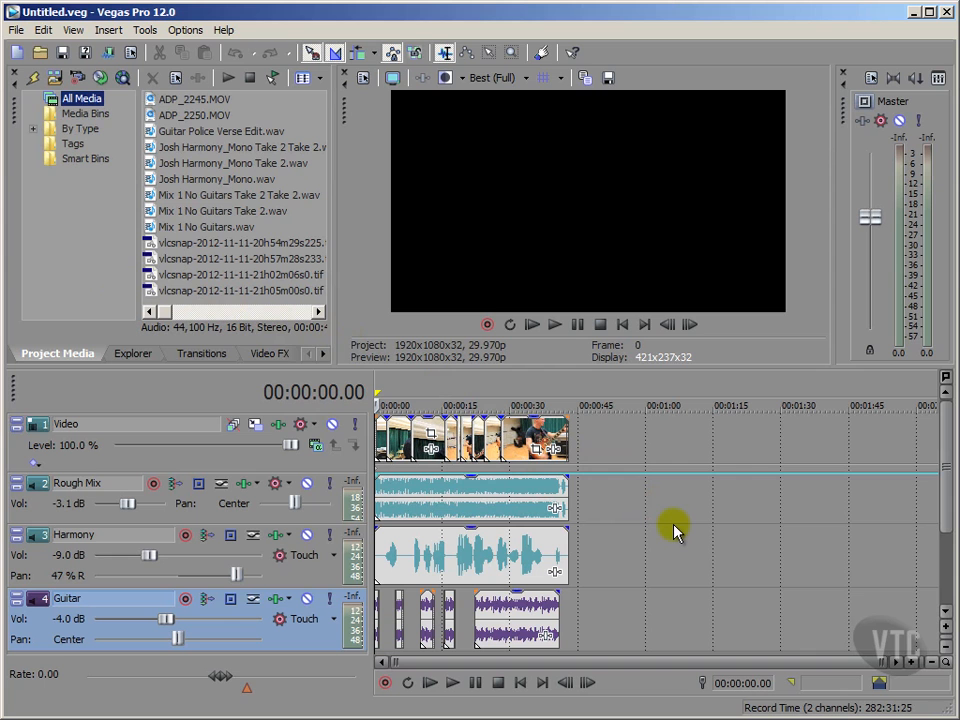
Step: Preview the Guitar Police Verse Edit.wav clip from the project media and stop the playback
{"action": "left_click_drag", "start_coordinate": [880, 662], "coordinate": [564, 660]}
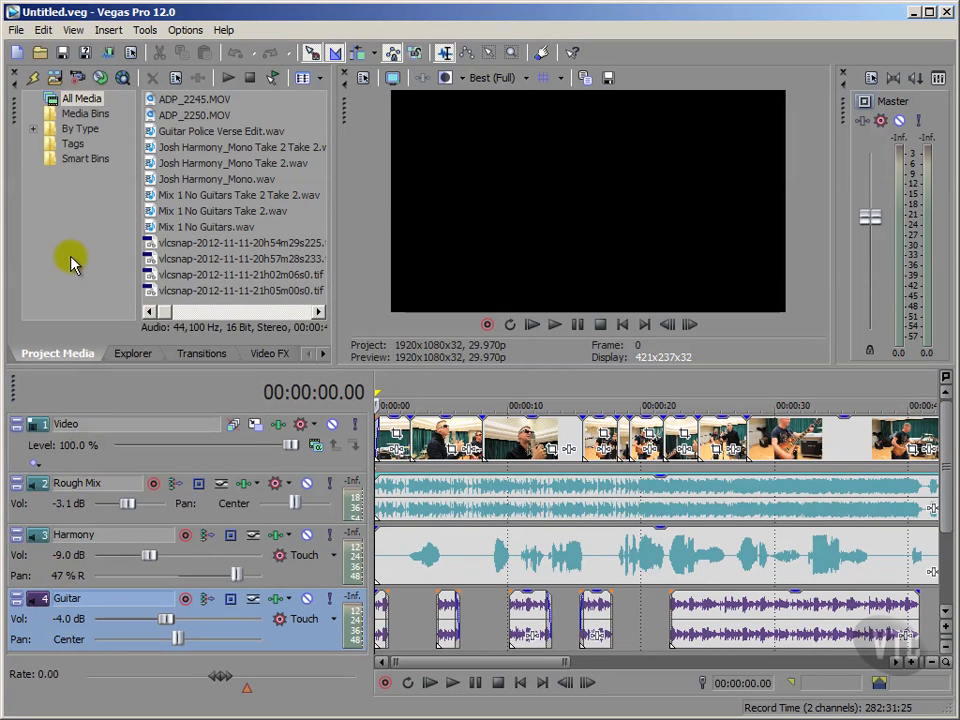
{"action": "left_click", "coordinate": [154, 138]}
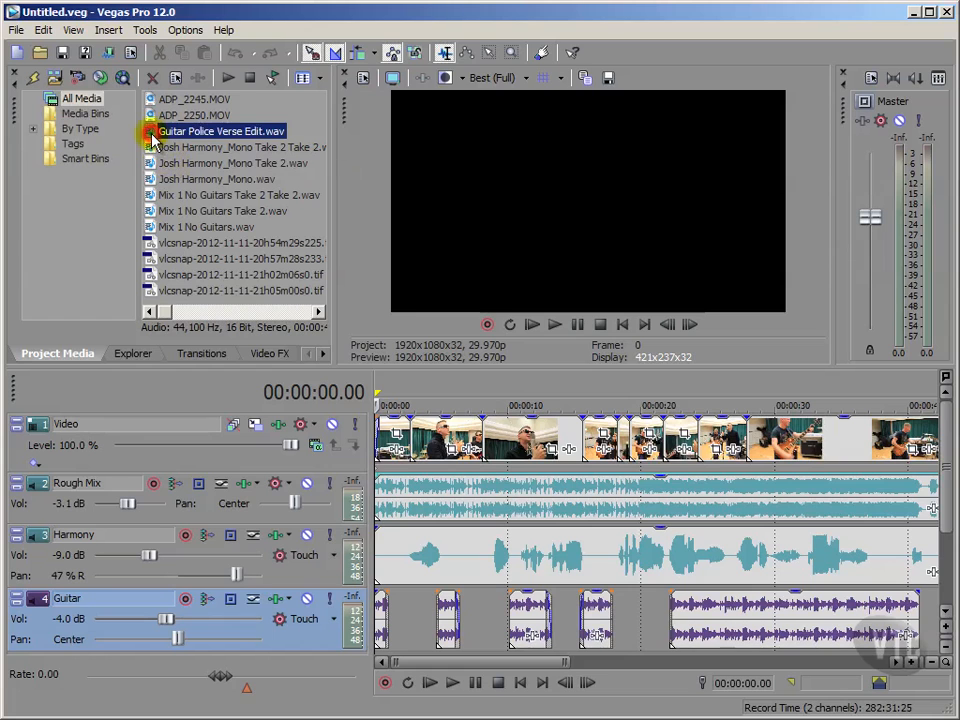
{"action": "left_click", "coordinate": [228, 80]}
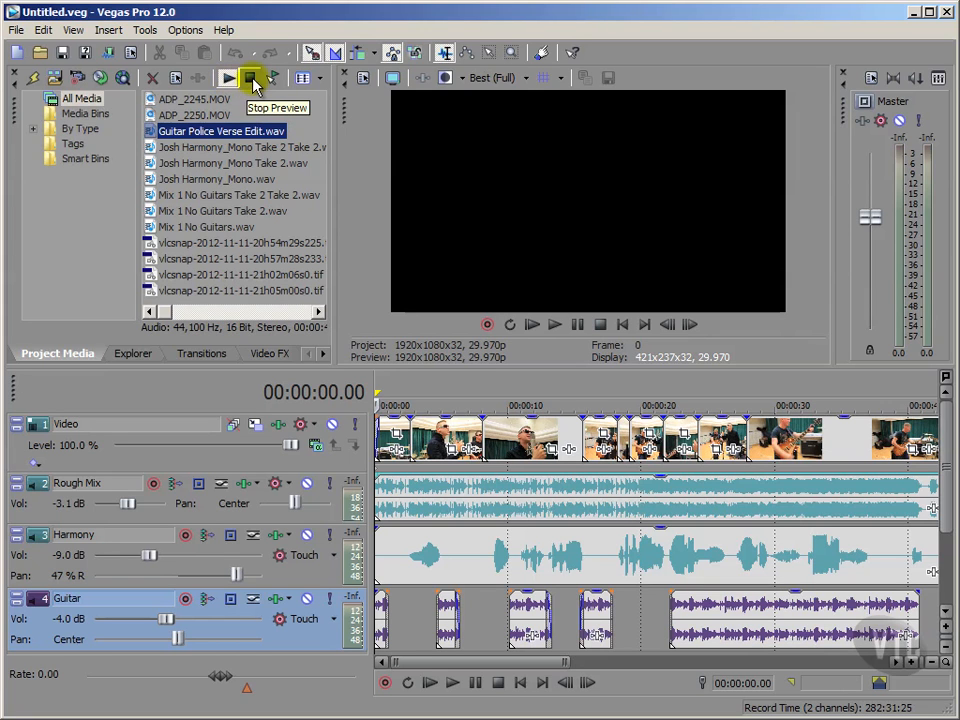
{"action": "left_click", "coordinate": [252, 78]}
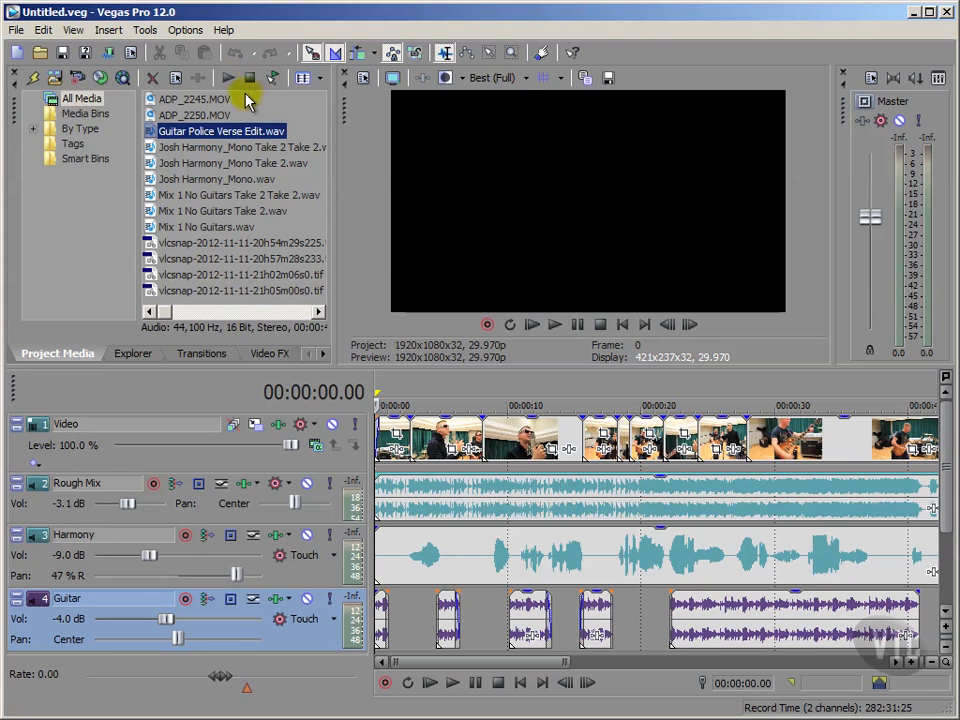
{"action": "left_click", "coordinate": [98, 231]}
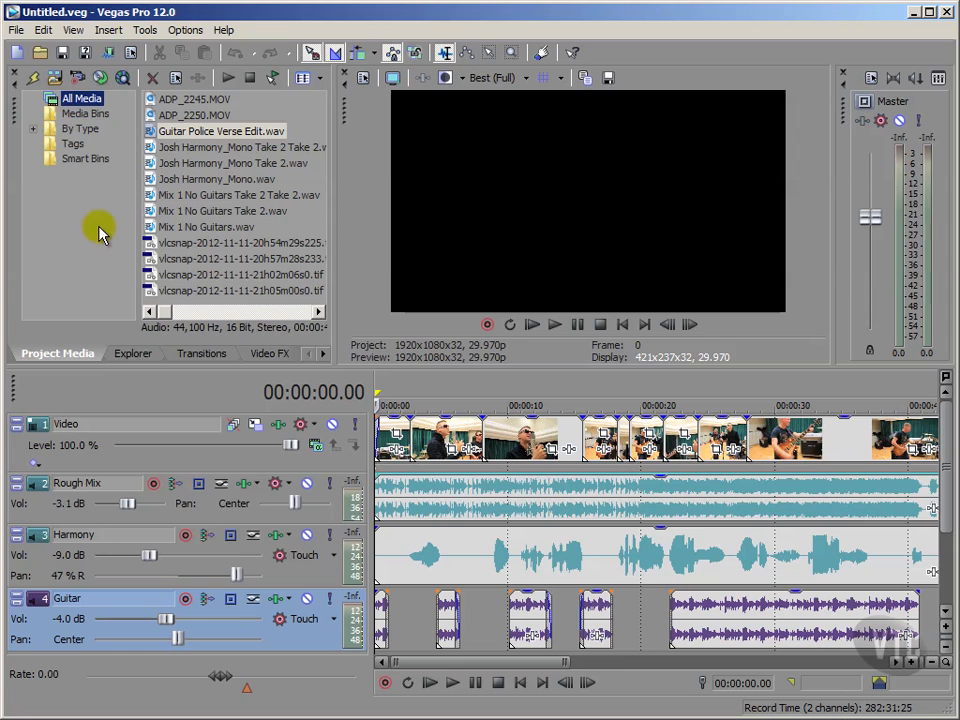
Step: Open the Mixing Console and enlarge it to fit all channel strips, shortening the VU meter area to give the faders more height
{"action": "left_click", "coordinate": [937, 78]}
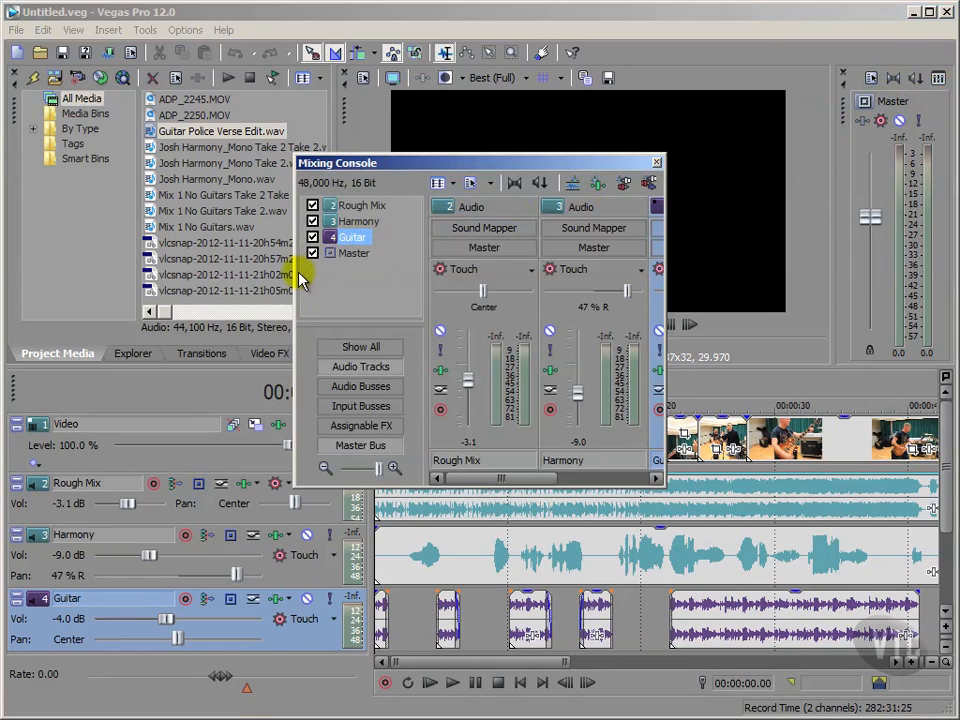
{"action": "left_click_drag", "start_coordinate": [300, 279], "coordinate": [90, 284]}
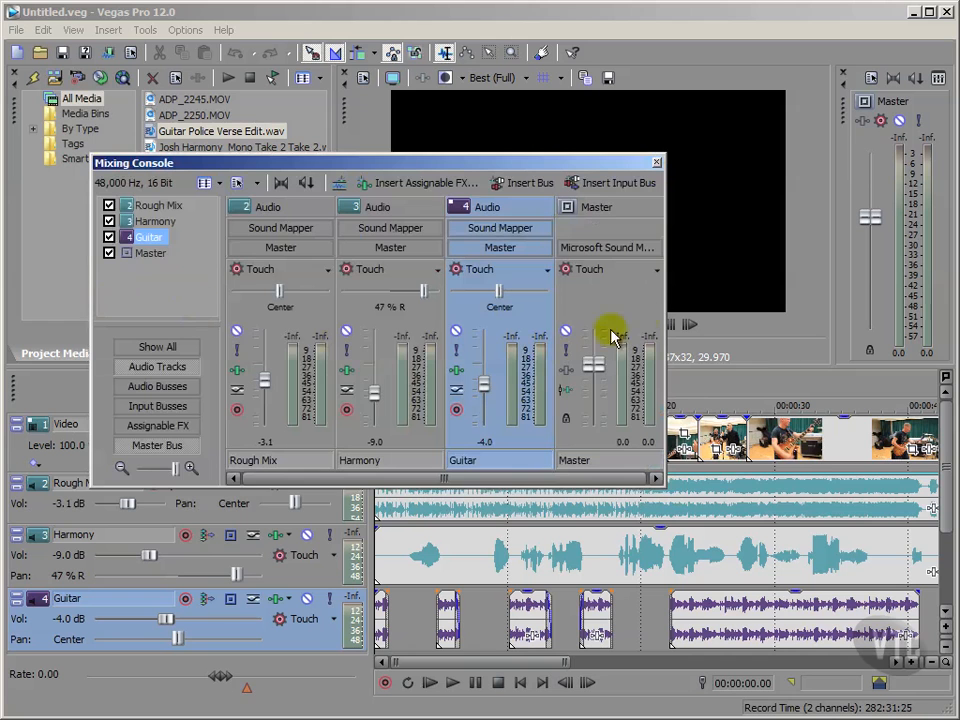
{"action": "left_click_drag", "start_coordinate": [659, 300], "coordinate": [705, 333]}
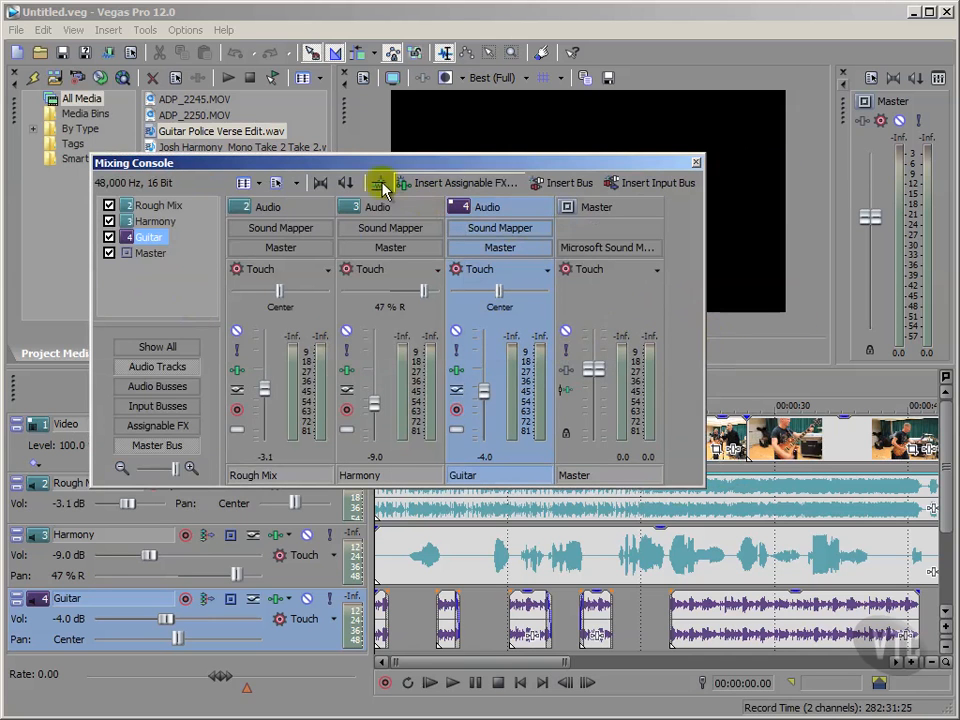
{"action": "left_click_drag", "start_coordinate": [335, 163], "coordinate": [341, 146]}
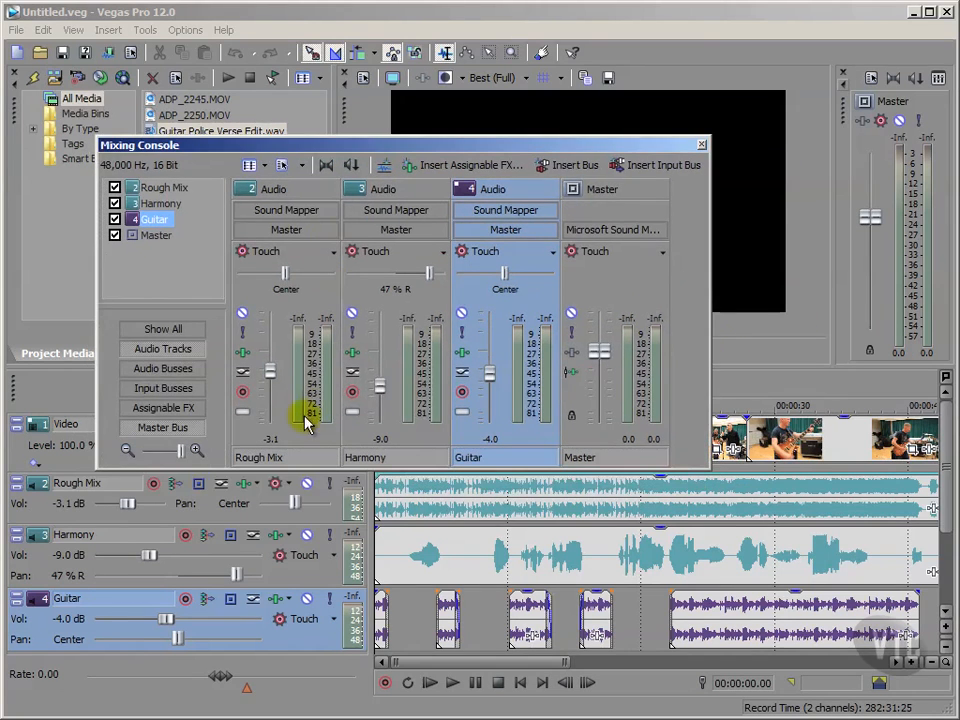
{"action": "left_click_drag", "start_coordinate": [330, 470], "coordinate": [332, 647]}
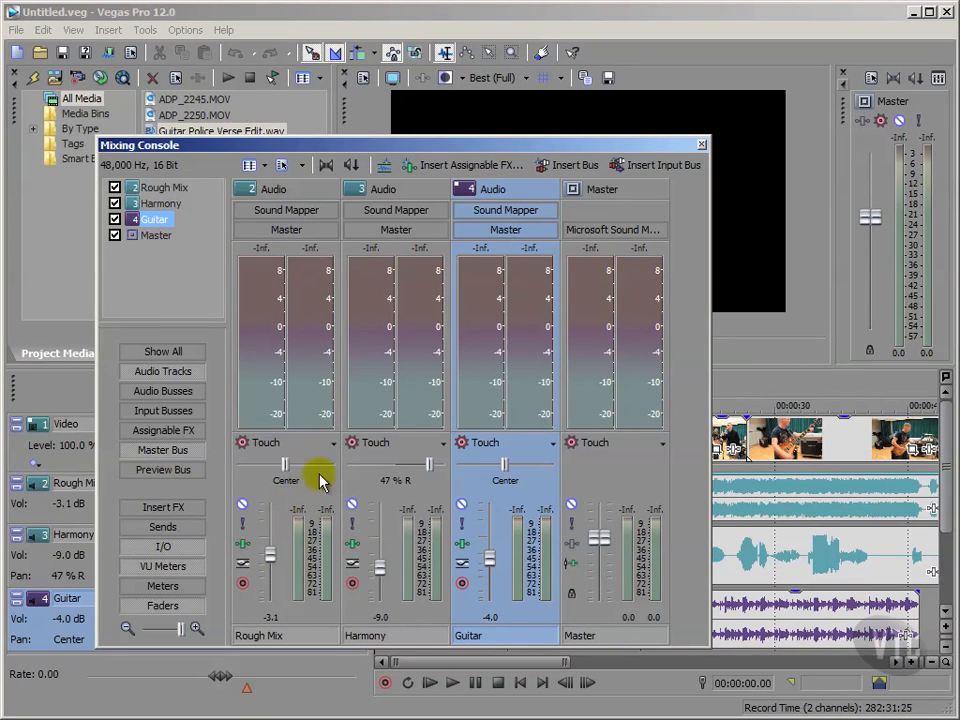
{"action": "left_click_drag", "start_coordinate": [318, 430], "coordinate": [326, 315]}
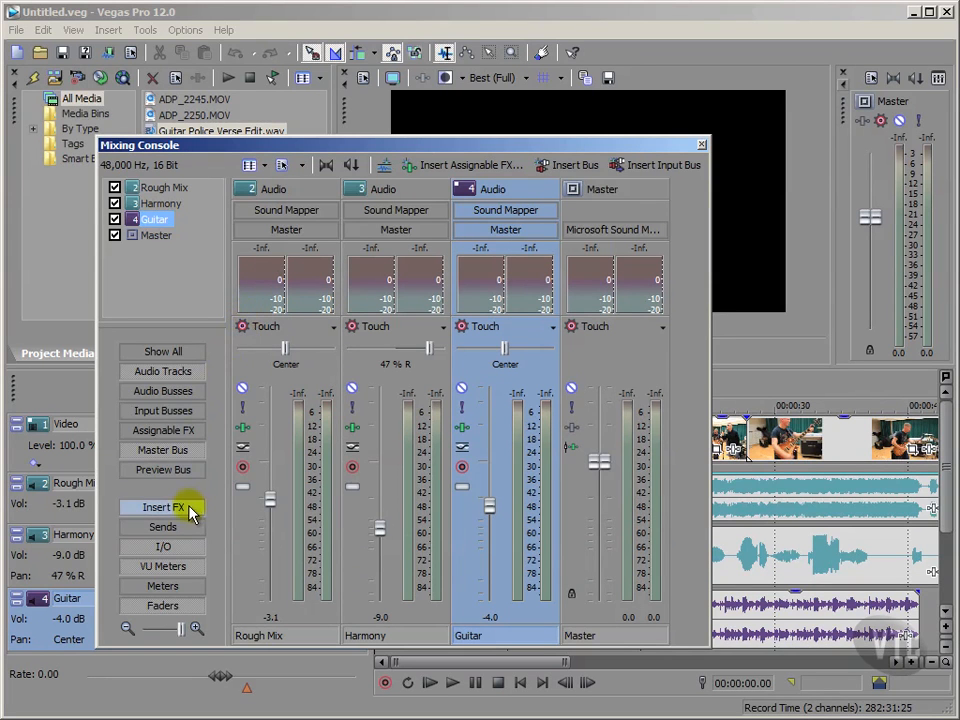
Step: Hide the VU Meters and I/O control regions in the Mixing Console and close the console
{"action": "left_click", "coordinate": [172, 570]}
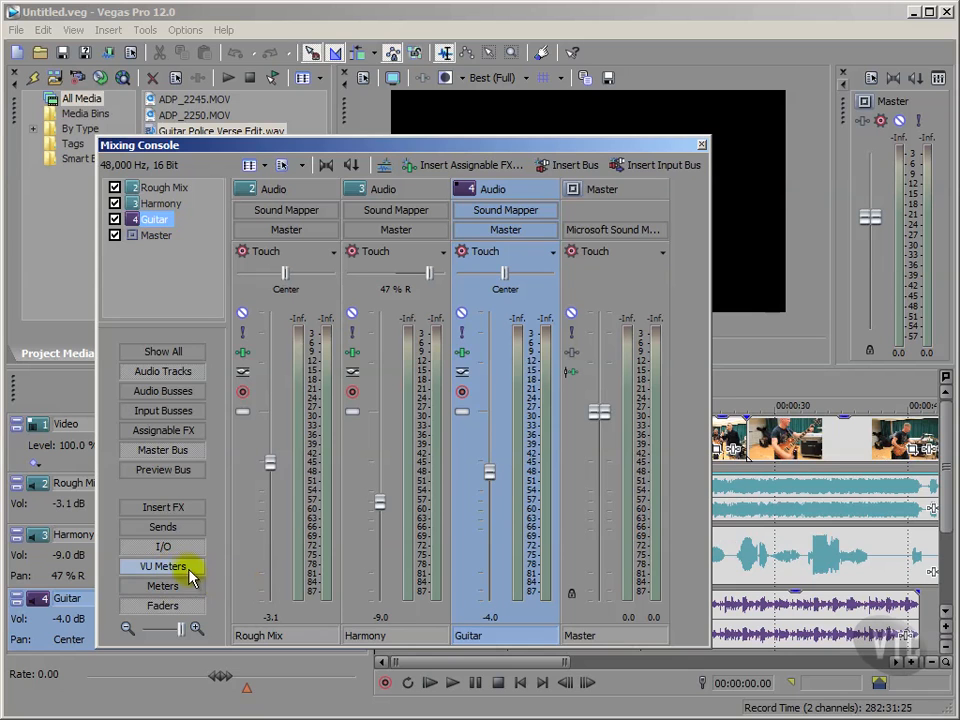
{"action": "left_click", "coordinate": [186, 568]}
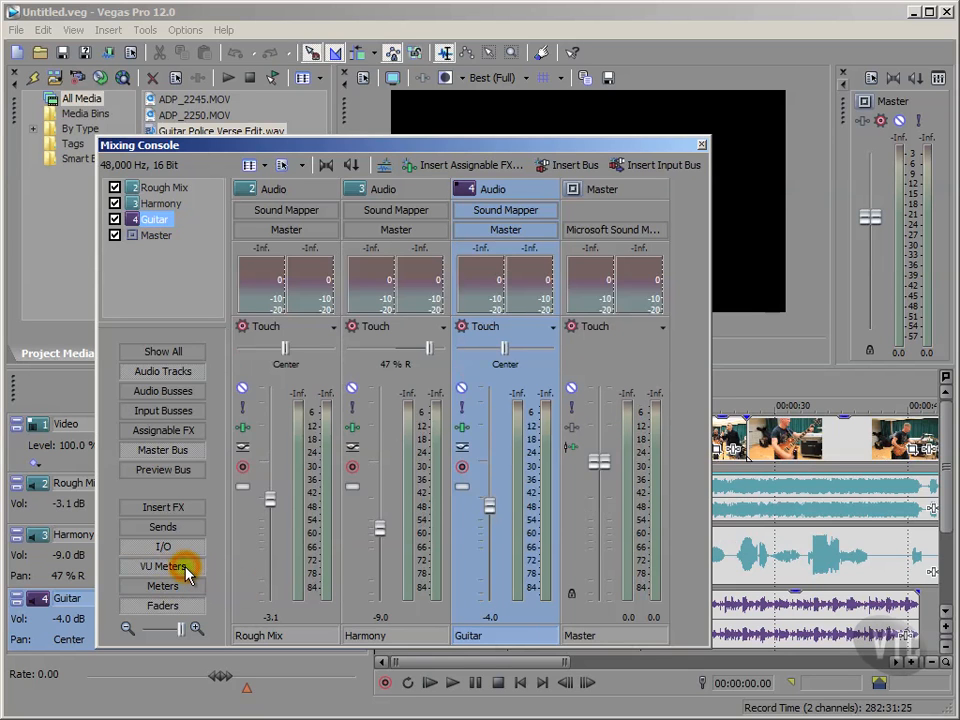
{"action": "left_click", "coordinate": [183, 565]}
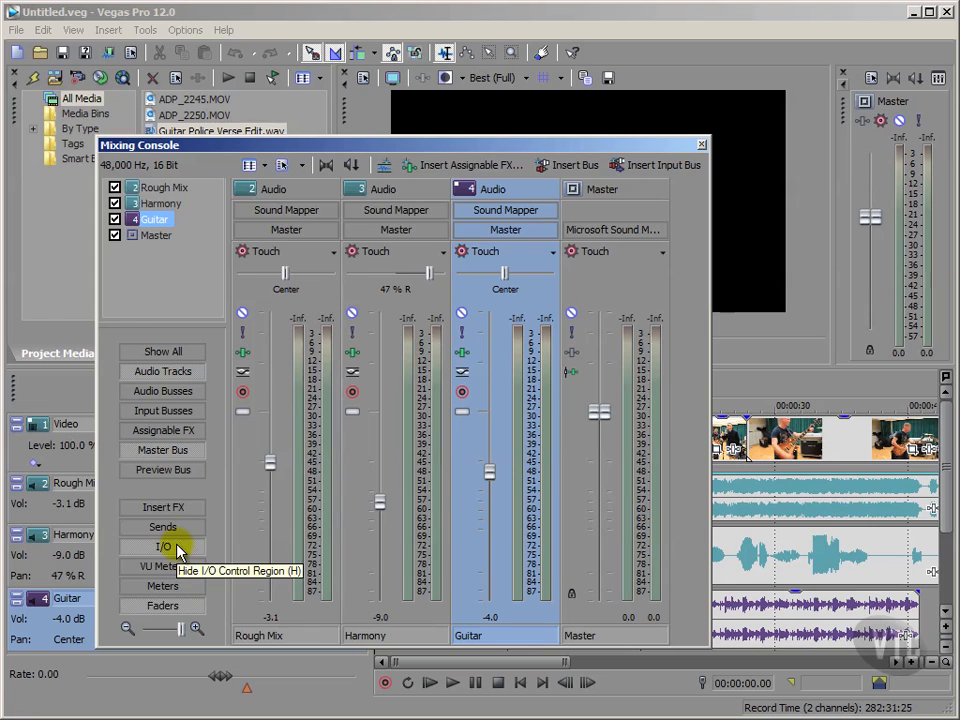
{"action": "left_click", "coordinate": [181, 551]}
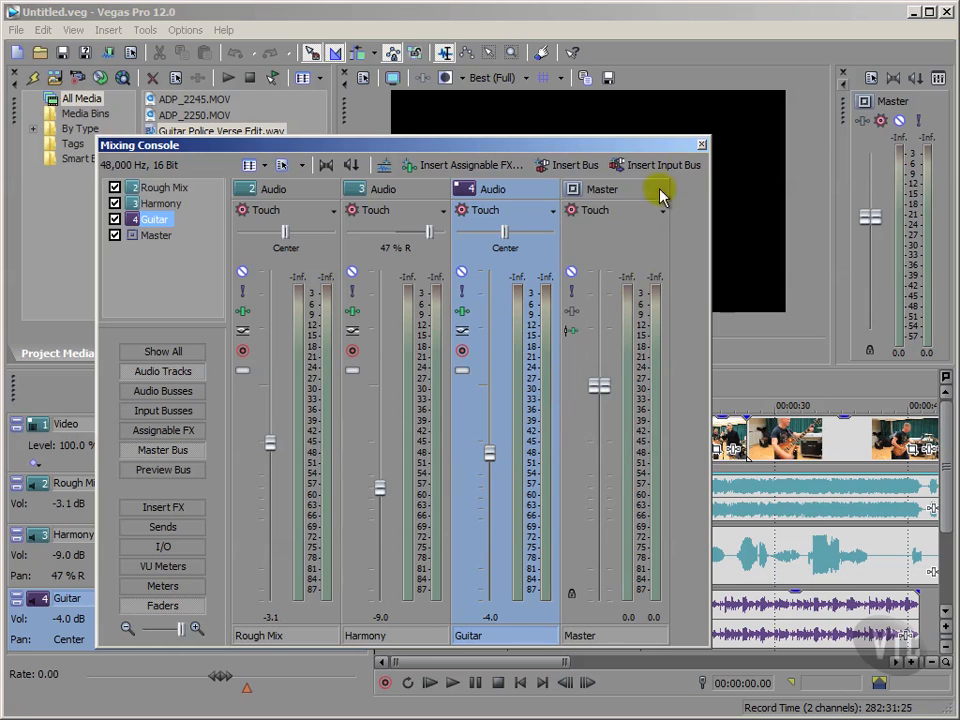
{"action": "left_click", "coordinate": [703, 146]}
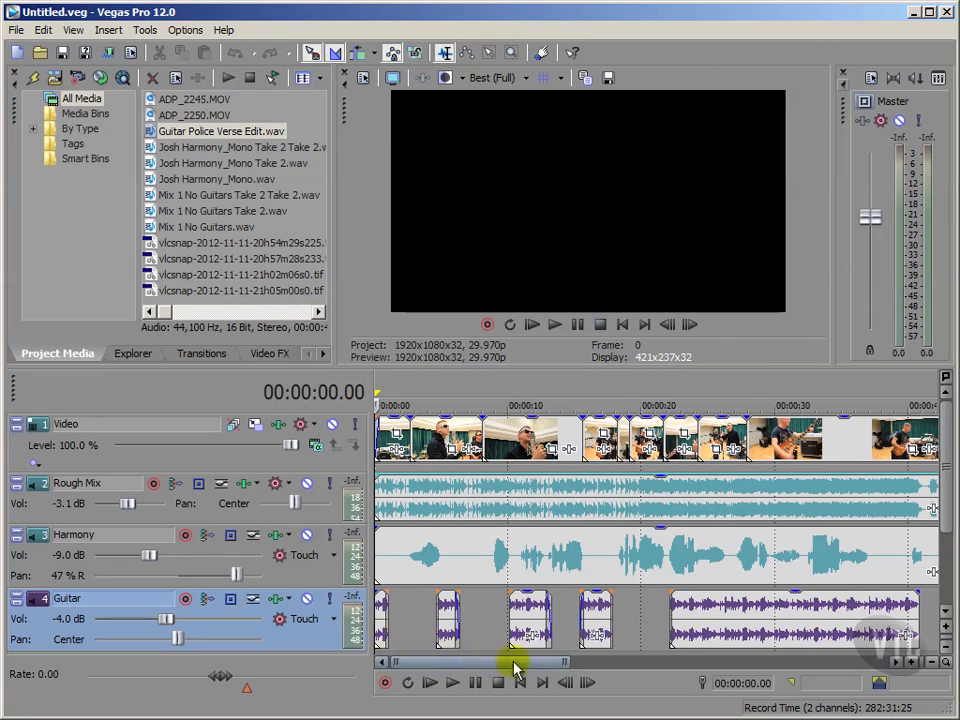
Step: Solo the Guitar track and play its opening section from the start of the project
{"action": "left_click_drag", "start_coordinate": [565, 660], "coordinate": [541, 664]}
{"action": "left_click_drag", "start_coordinate": [432, 655], "coordinate": [420, 660]}
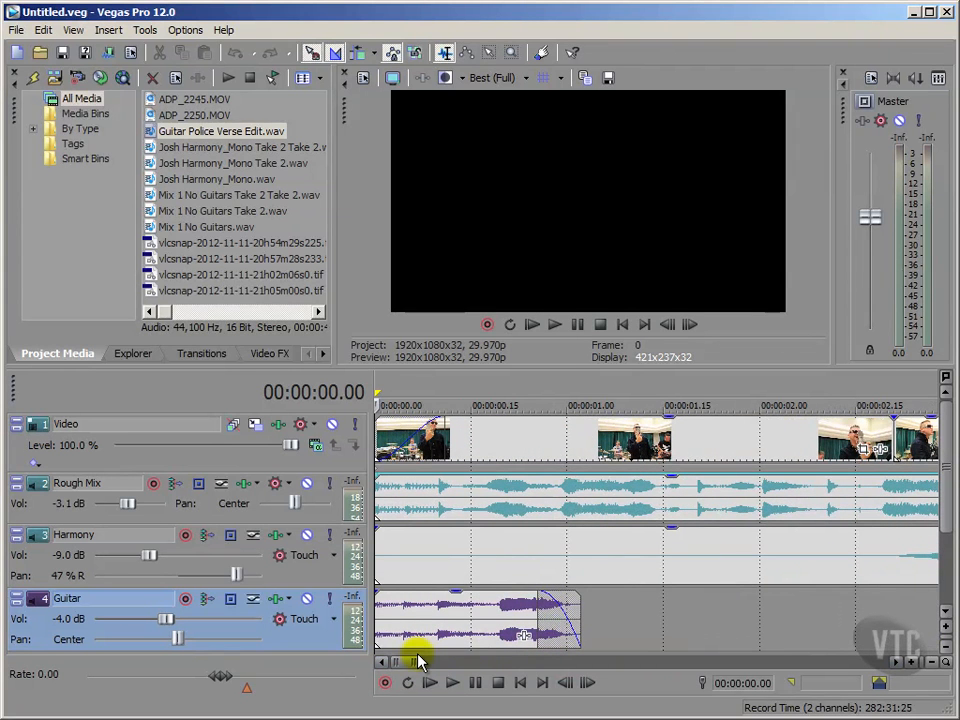
{"action": "left_click", "coordinate": [332, 603]}
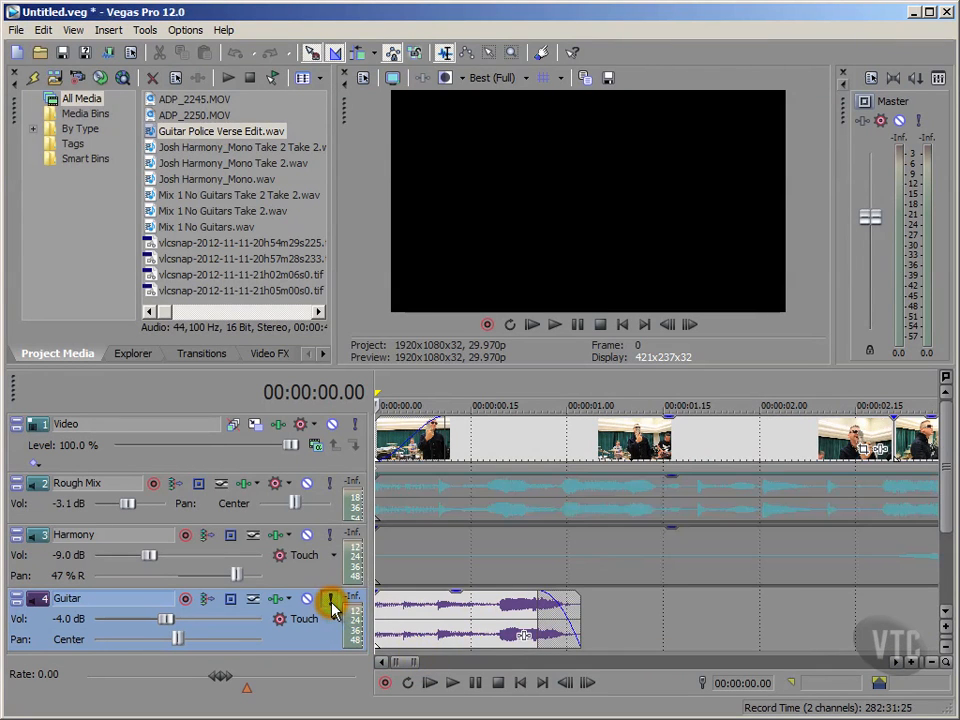
{"action": "left_click", "coordinate": [453, 683]}
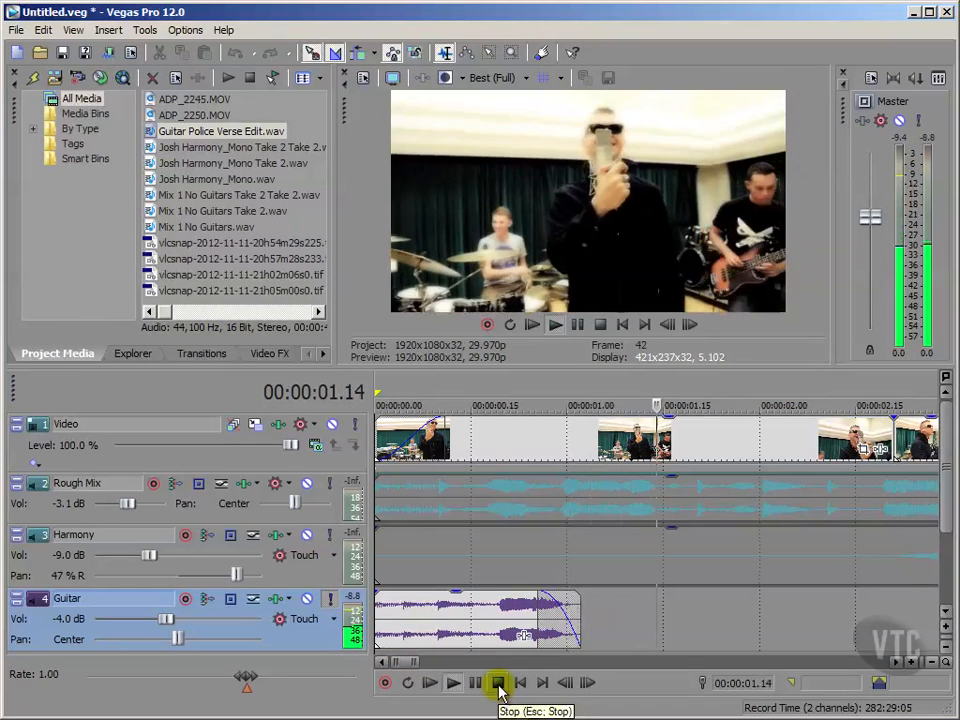
{"action": "left_click", "coordinate": [498, 688]}
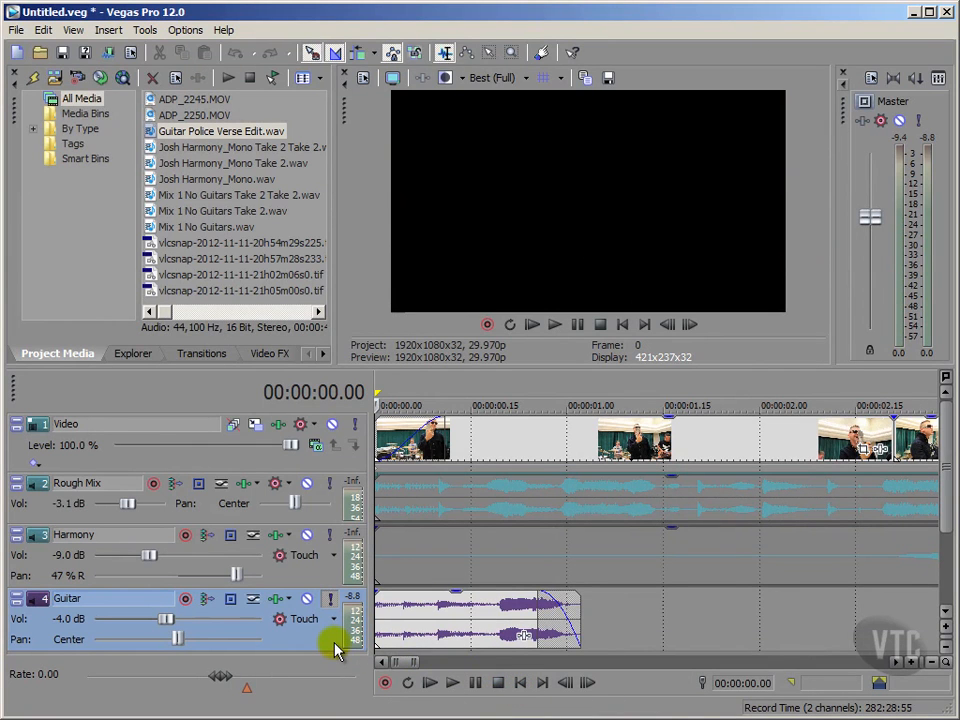
Step: Open the Guitar track's effects chain and examine the Simple Delay's tempo sync delay setting and its note-length options
{"action": "left_click", "coordinate": [277, 608]}
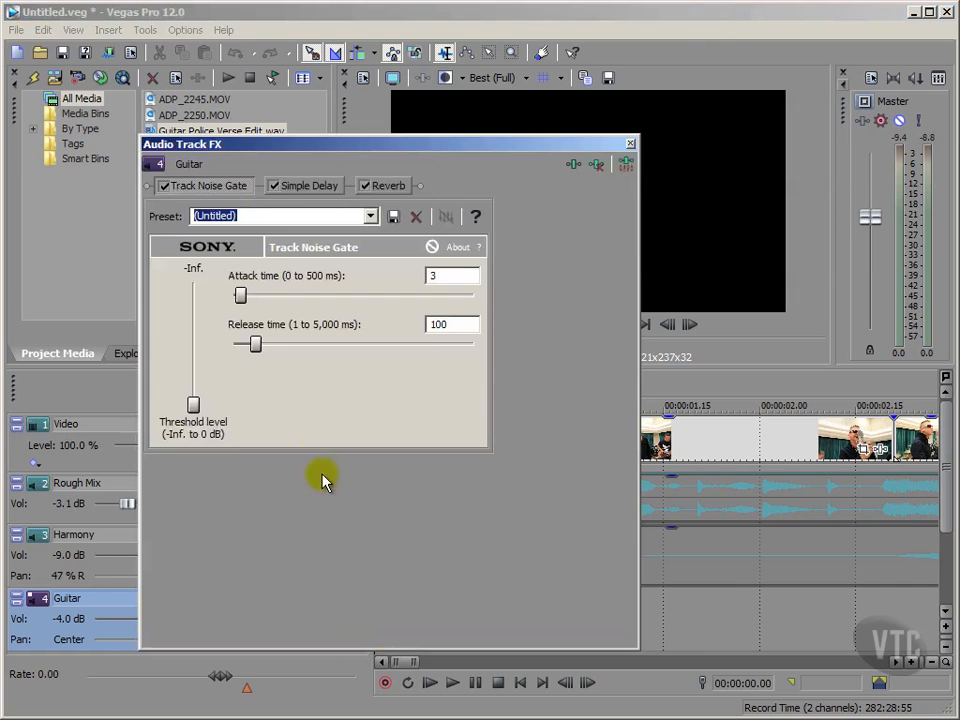
{"action": "left_click", "coordinate": [291, 196]}
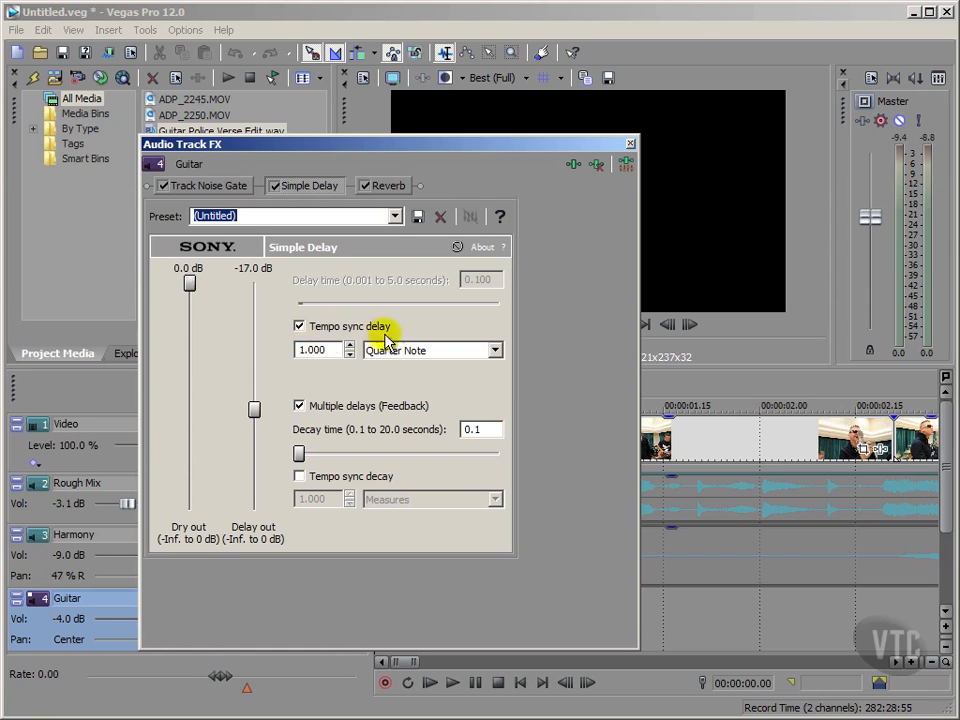
{"action": "left_click", "coordinate": [299, 327]}
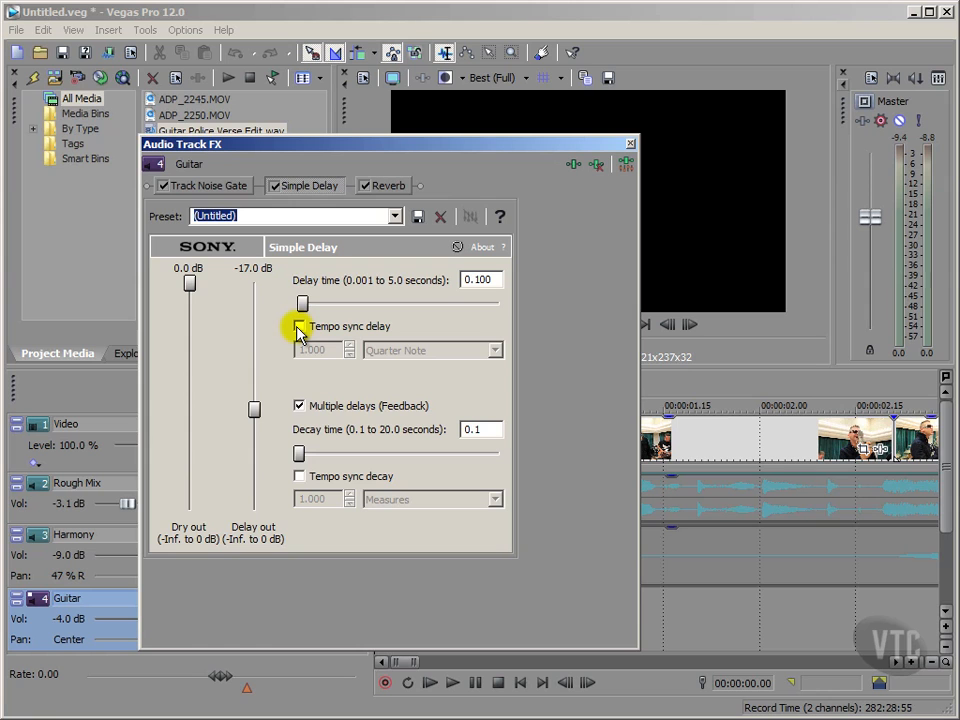
{"action": "left_click", "coordinate": [299, 327]}
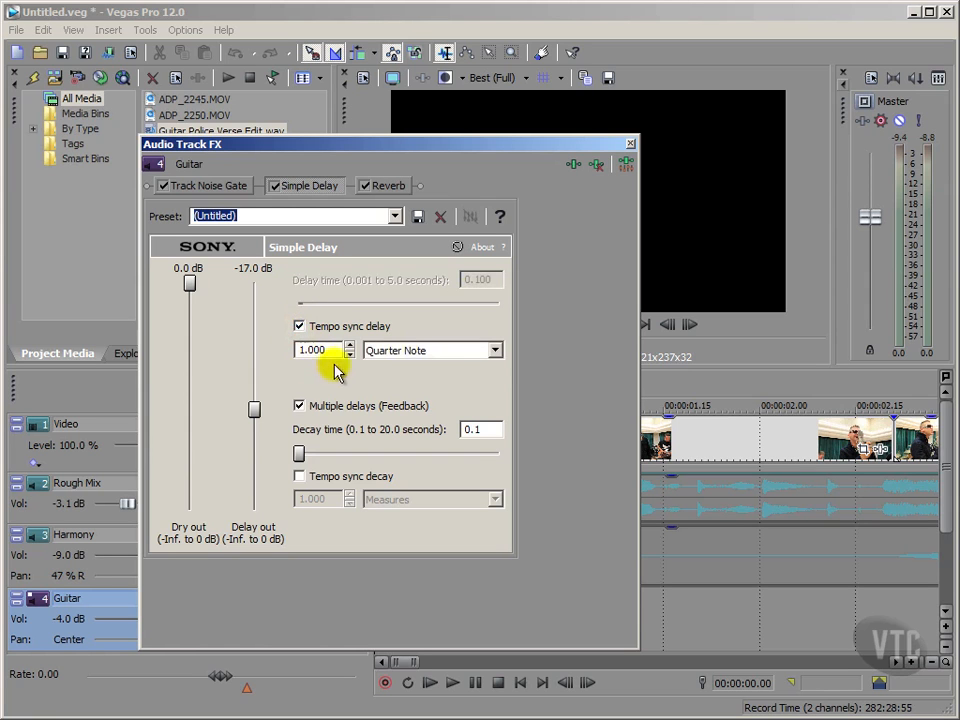
{"action": "left_click", "coordinate": [500, 352]}
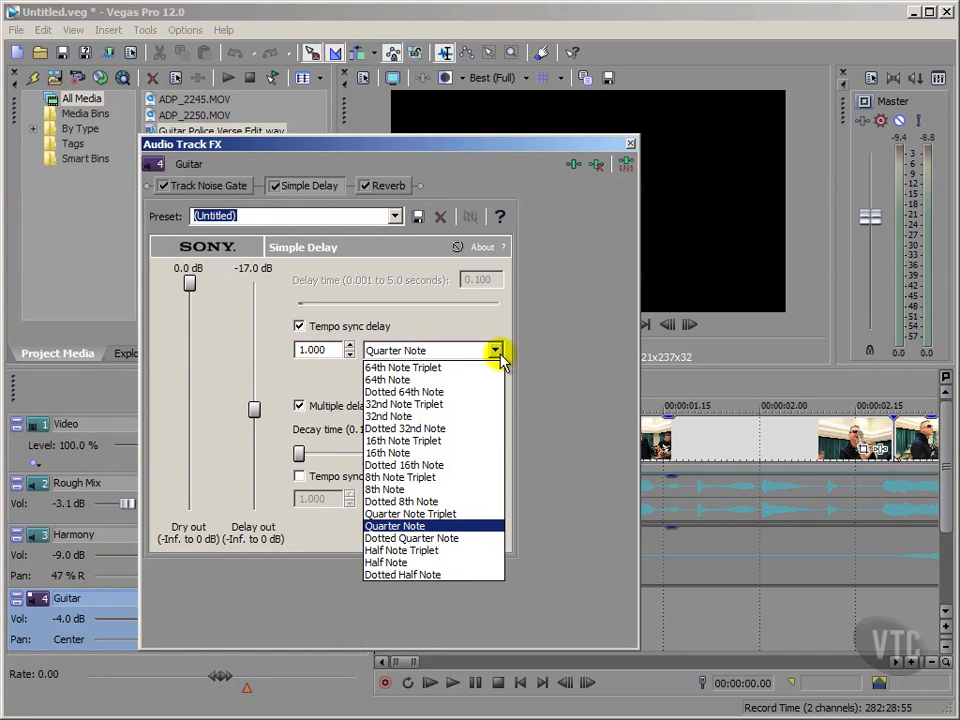
{"action": "left_click", "coordinate": [522, 360]}
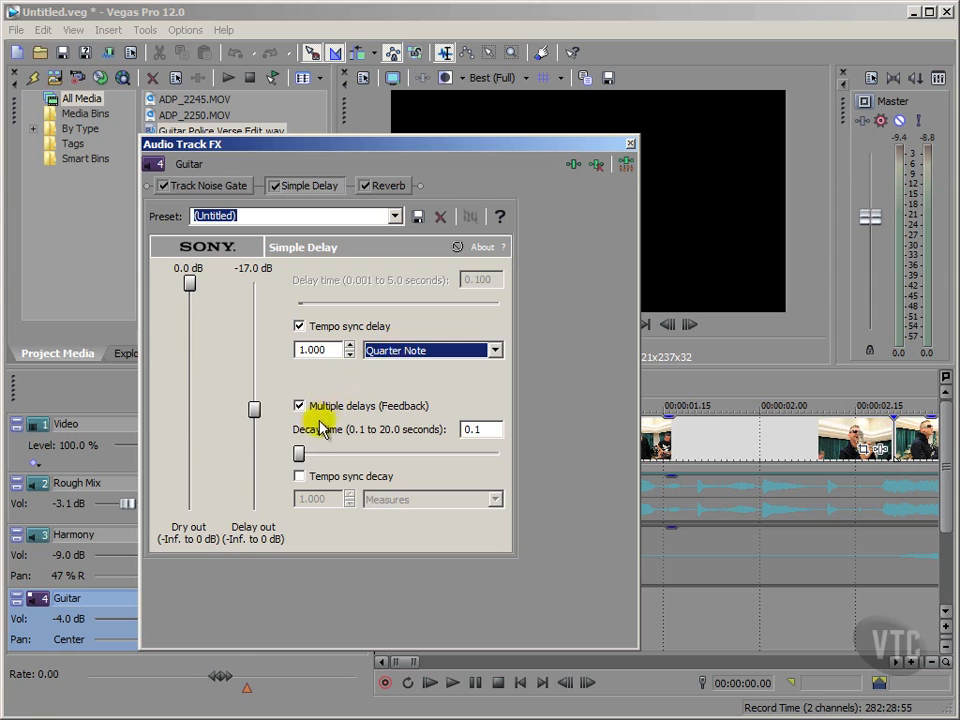
Step: Enable tempo sync decay in the Guitar track's Simple Delay, set Delay out to -17.9 dB, and close the effects window
{"action": "left_click", "coordinate": [298, 476]}
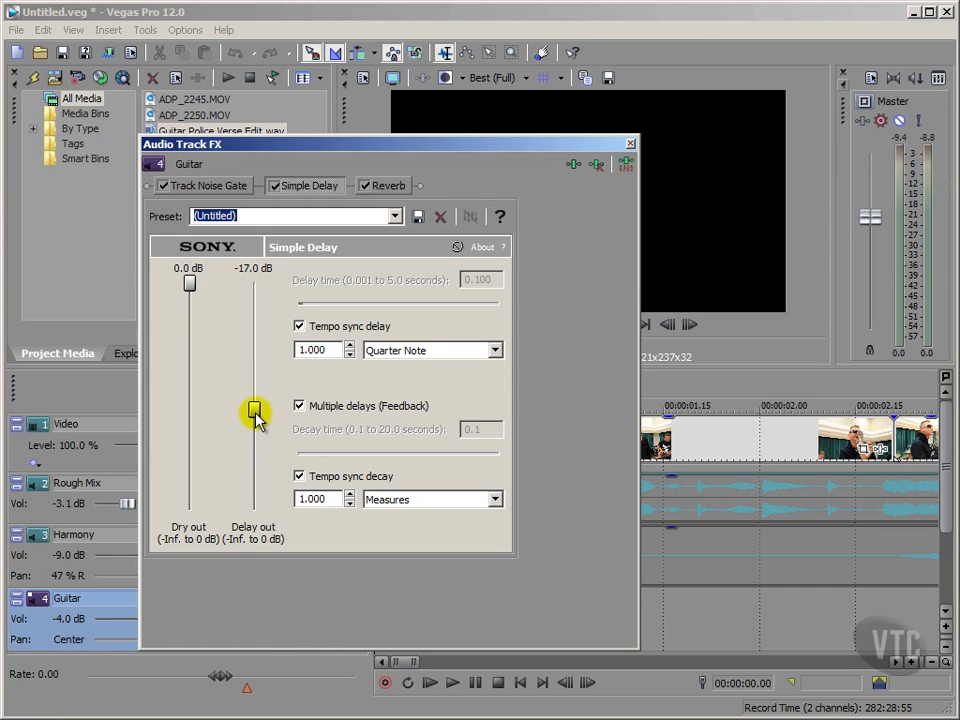
{"action": "left_click_drag", "start_coordinate": [255, 413], "coordinate": [257, 418]}
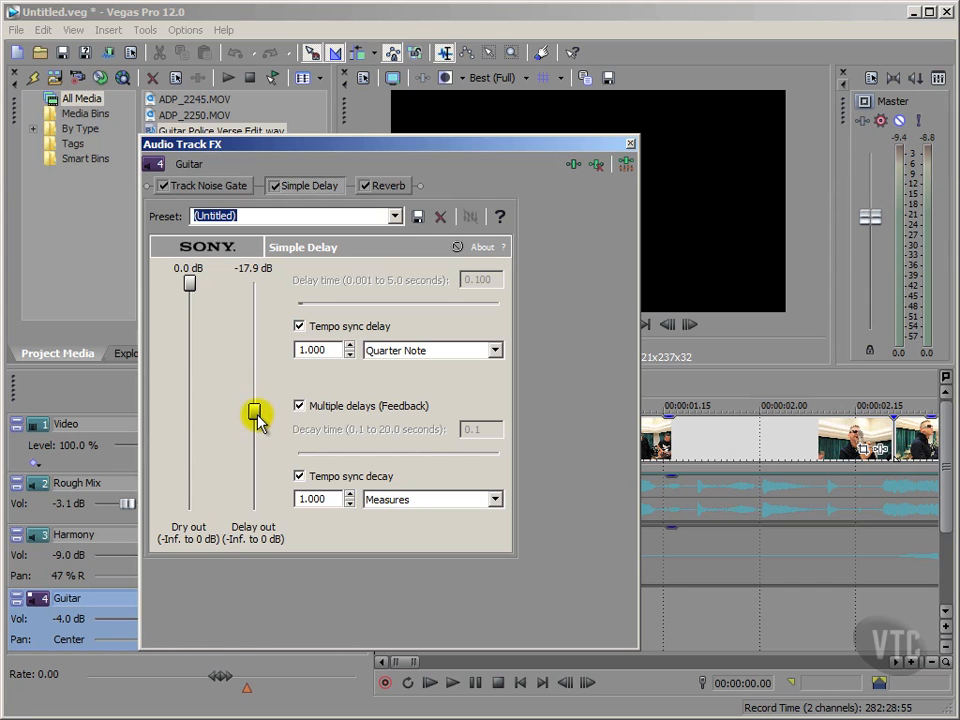
{"action": "left_click", "coordinate": [629, 144]}
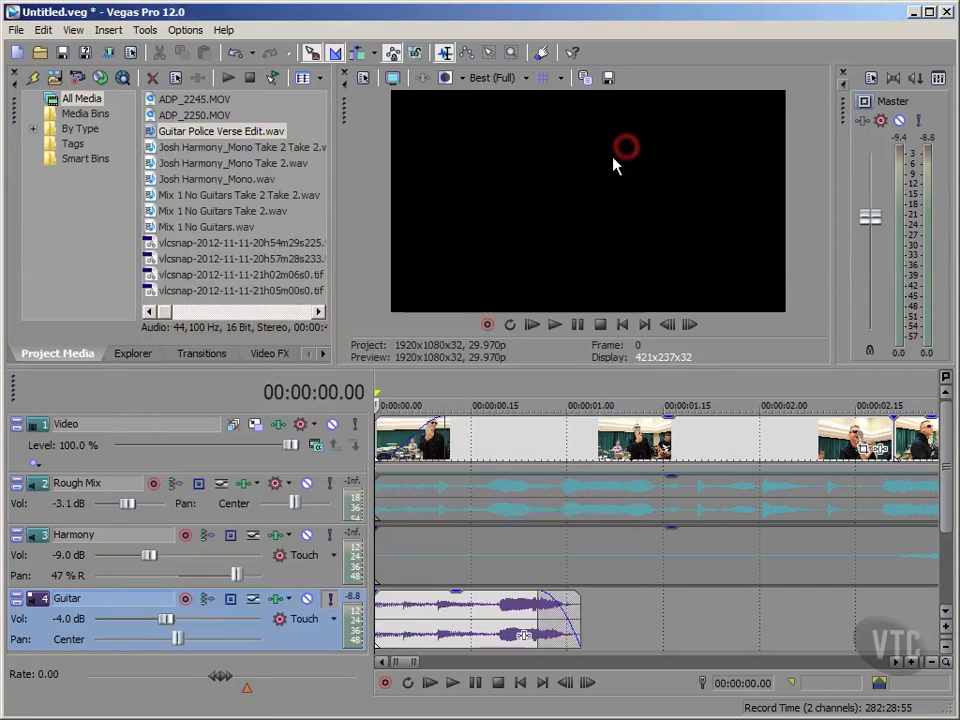
Step: Play the full mix from the start with the Guitar track unsoloed and the Video track muted
{"action": "left_click", "coordinate": [329, 602]}
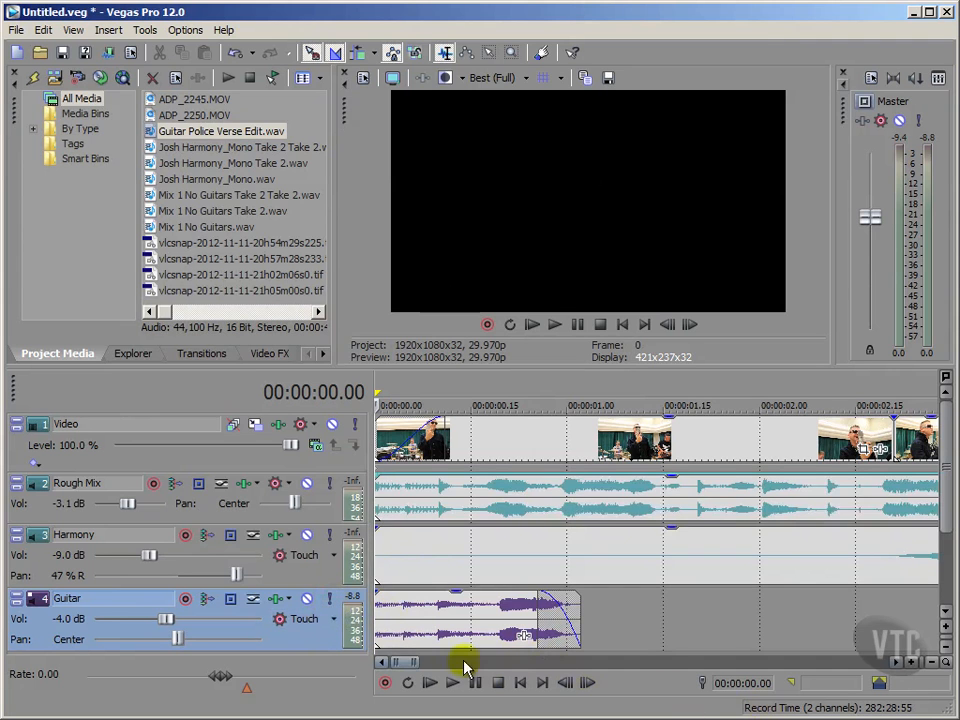
{"action": "left_click_drag", "start_coordinate": [416, 661], "coordinate": [440, 662]}
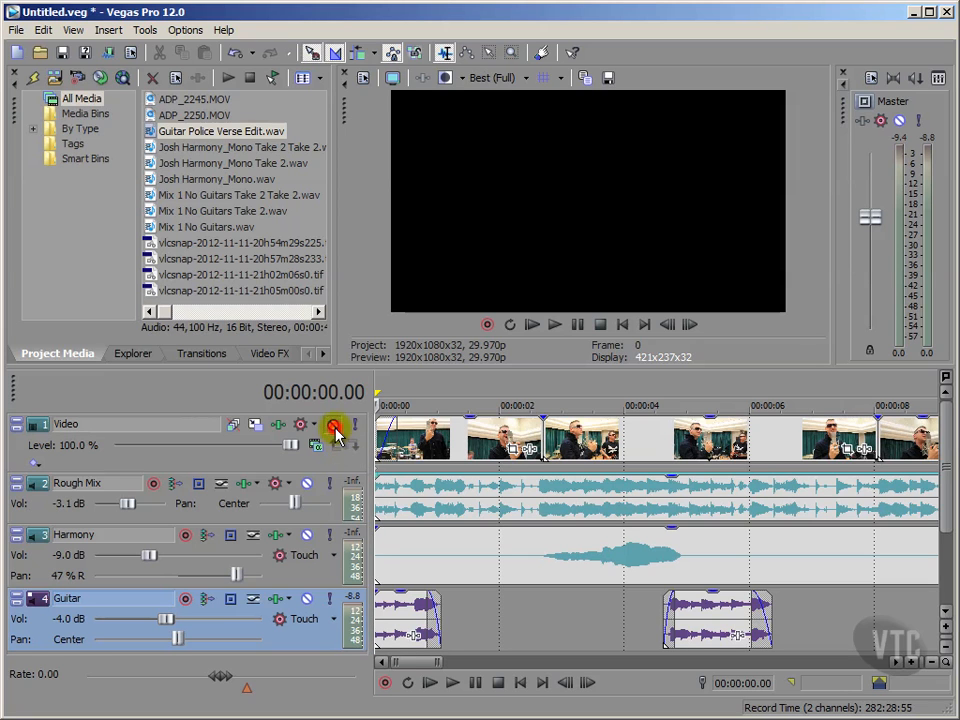
{"action": "left_click", "coordinate": [454, 682]}
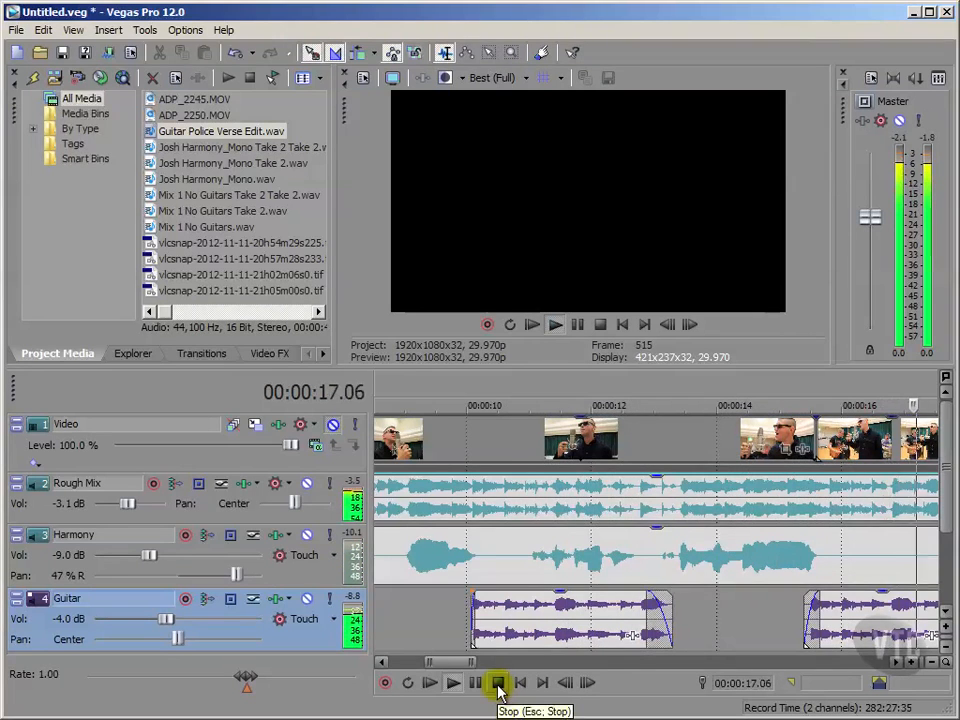
{"action": "left_click", "coordinate": [498, 684]}
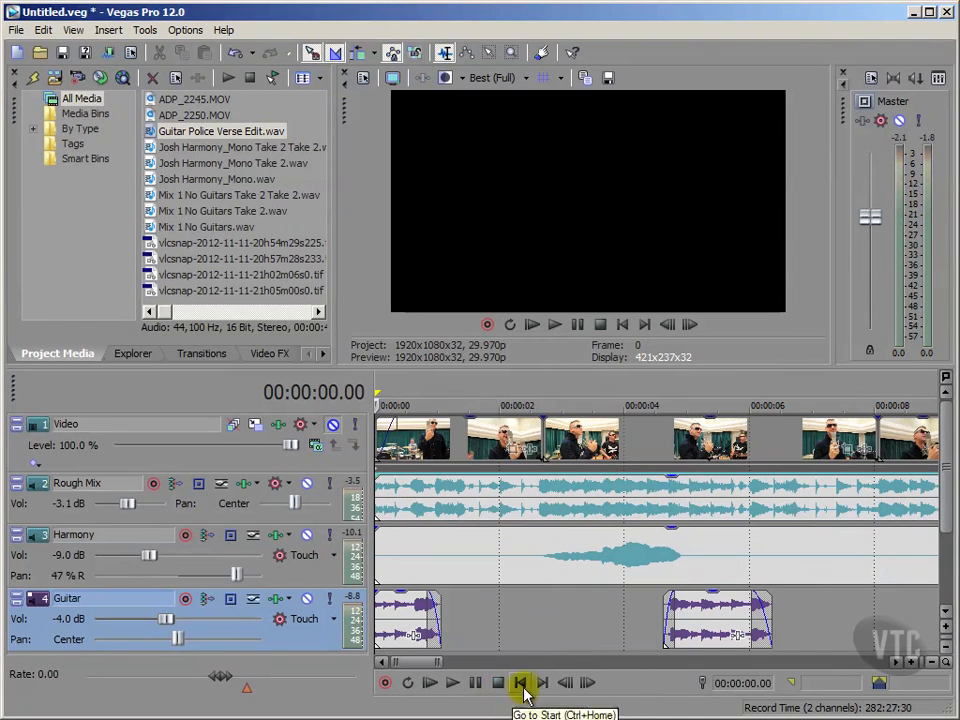